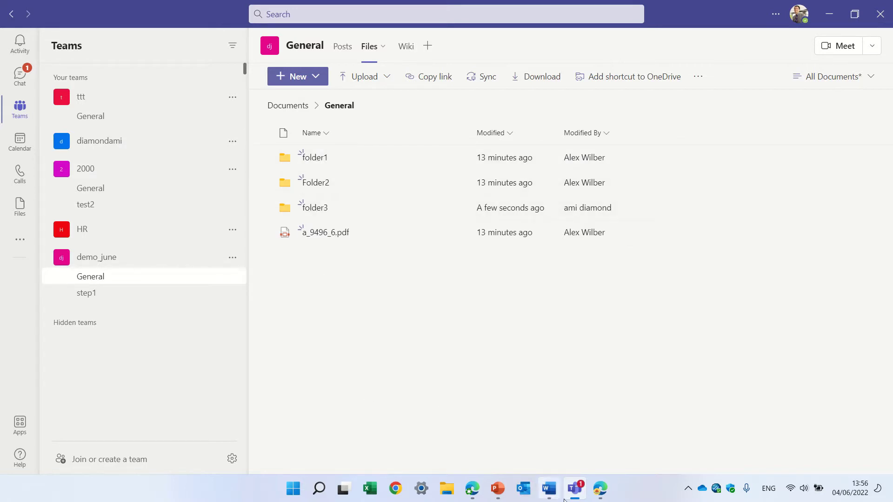
Switch to the demo_june SharePoint library and stop sharing folder1 in the General folder with demo_june Members
click(552, 443)
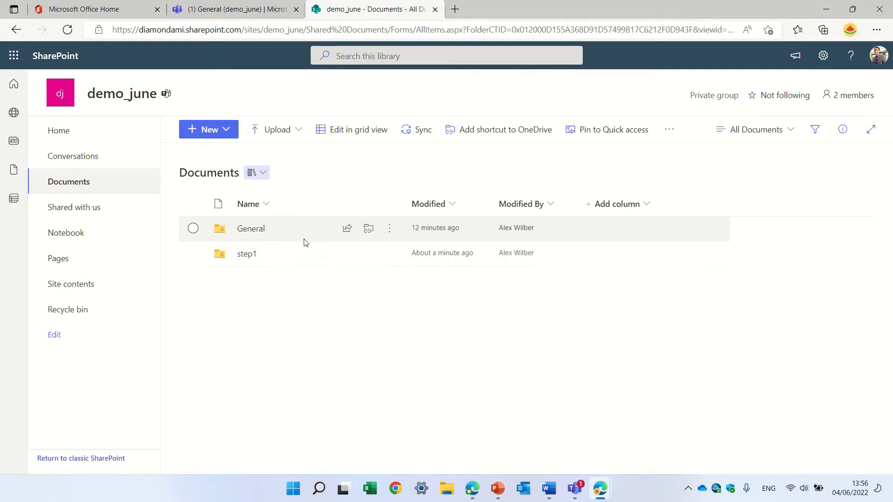
click(251, 229)
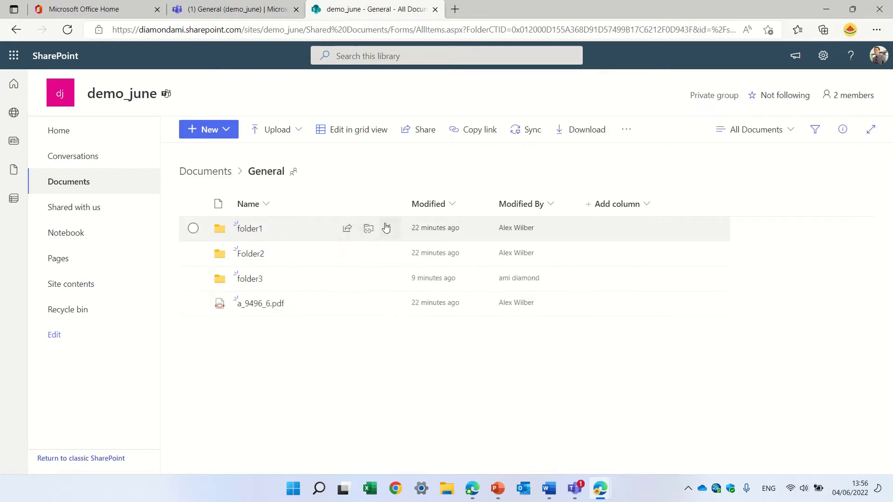
click(390, 230)
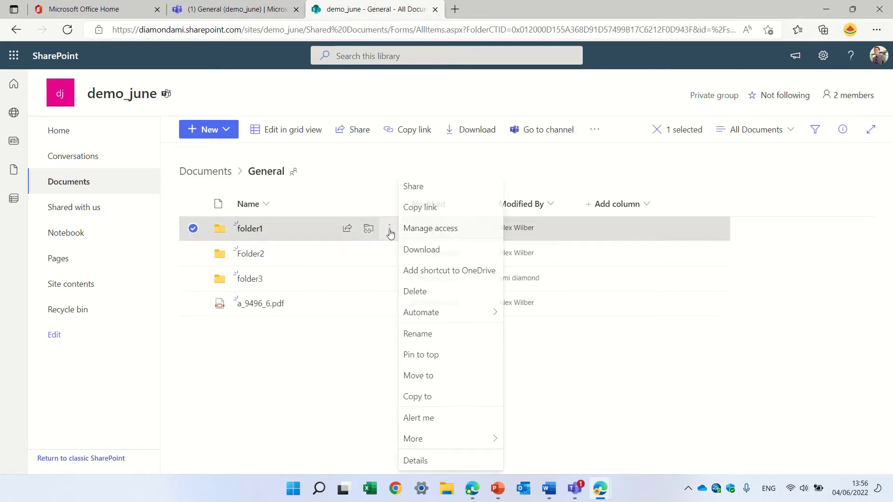
click(453, 234)
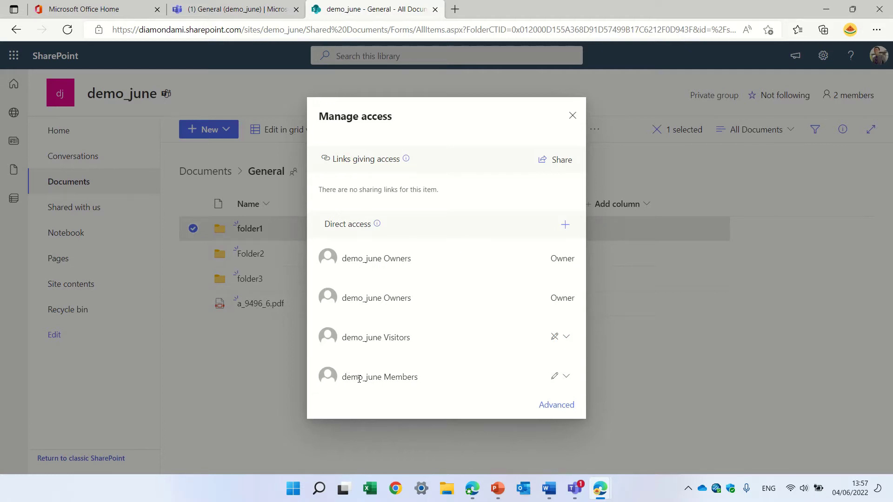
click(567, 377)
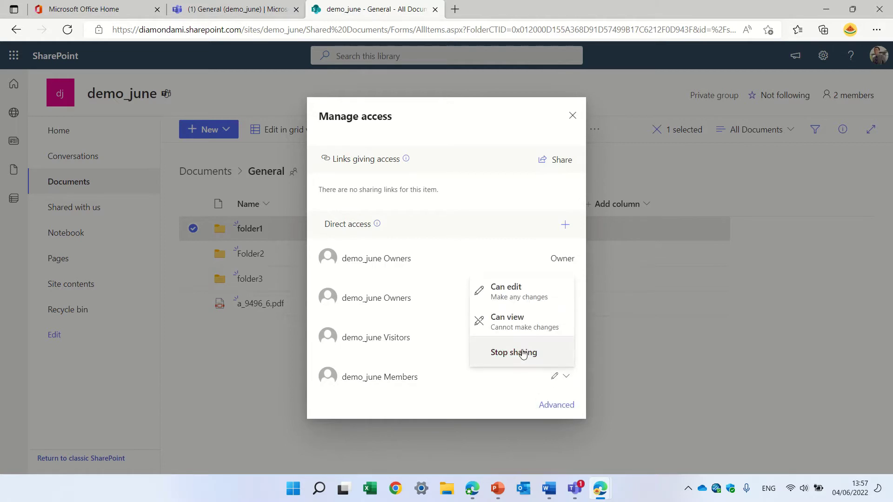
click(545, 353)
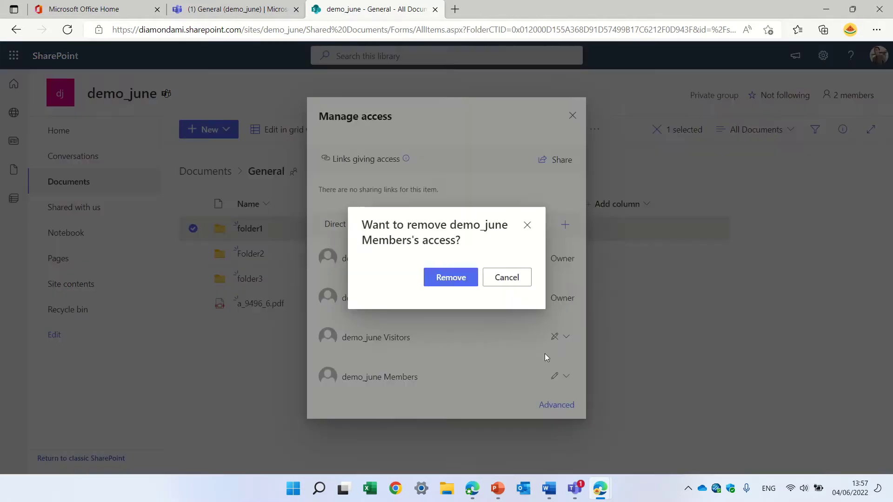
click(445, 278)
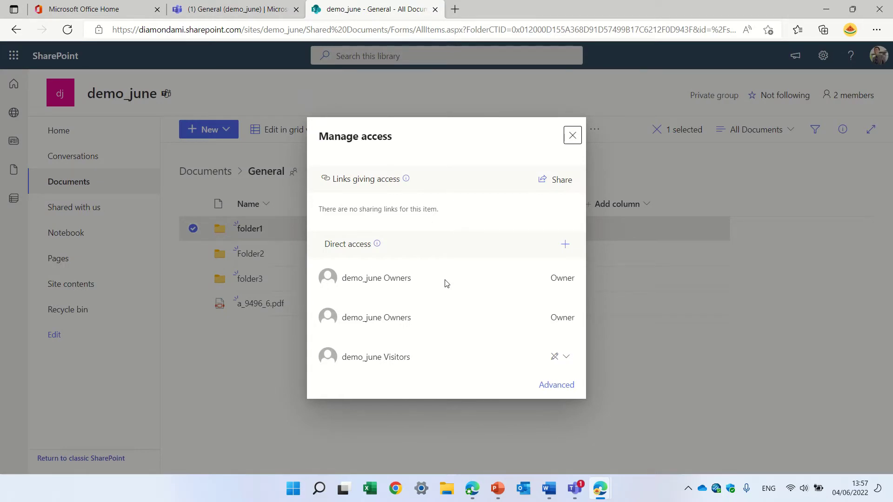
click(572, 135)
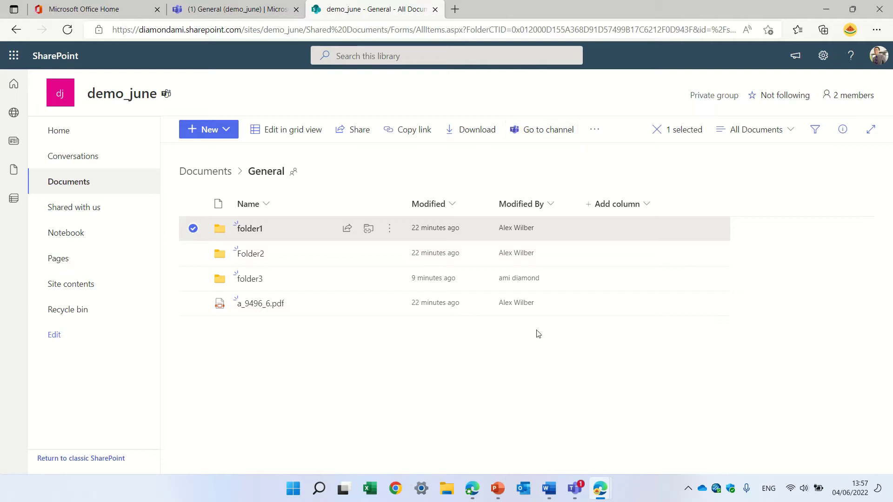
Check the General folder's contents in the demo_june SharePoint library from the team member's InPrivate window
mouse_move(600, 489)
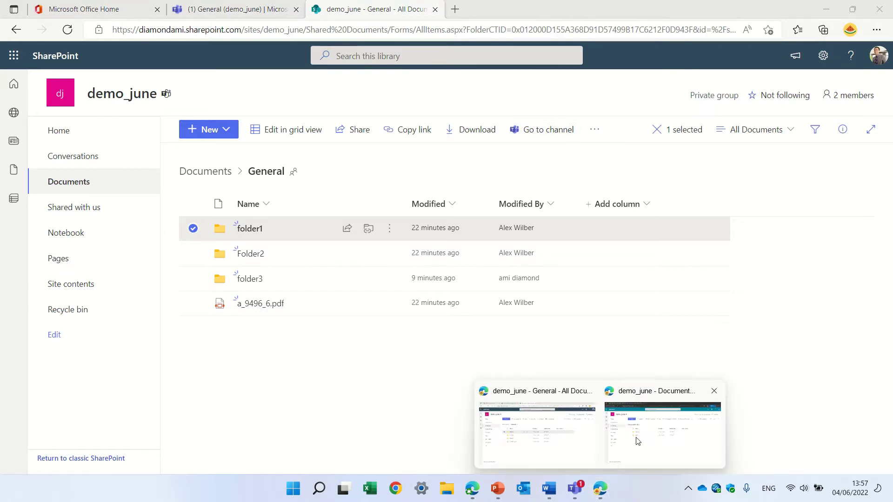
click(614, 467)
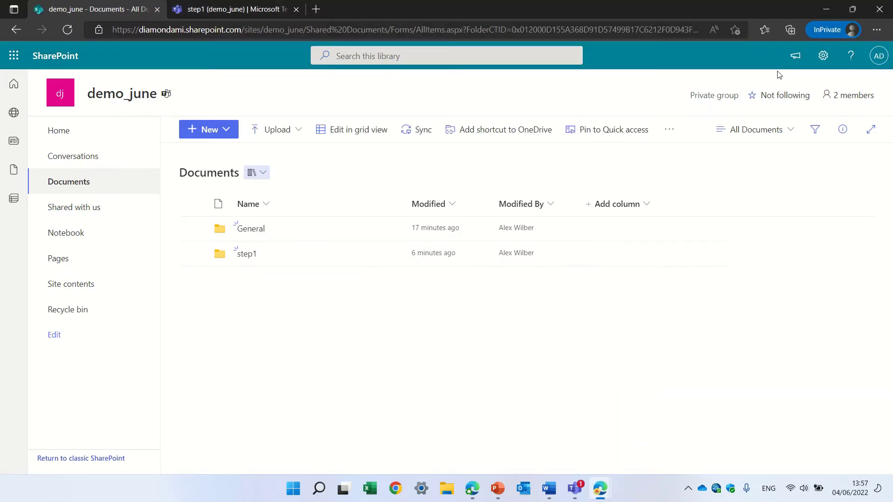
click(250, 228)
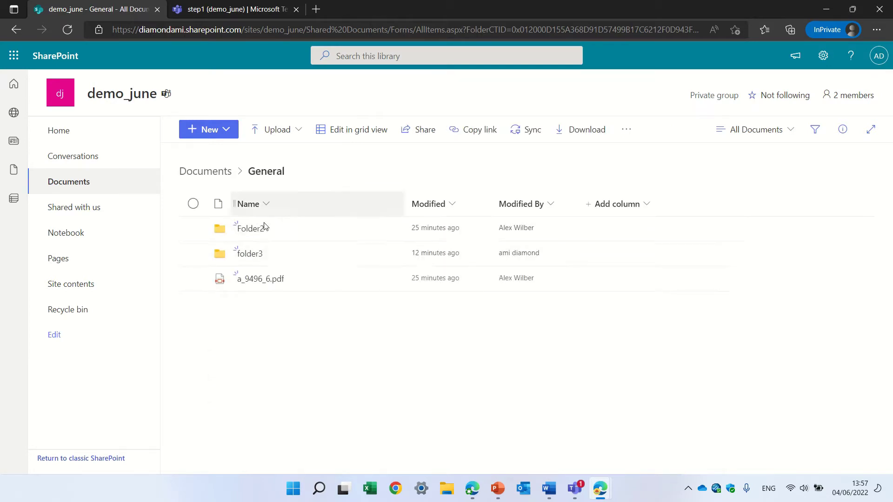
Compare the General channel's files in Teams between the owner's browser window and the member's InPrivate window
mouse_move(601, 497)
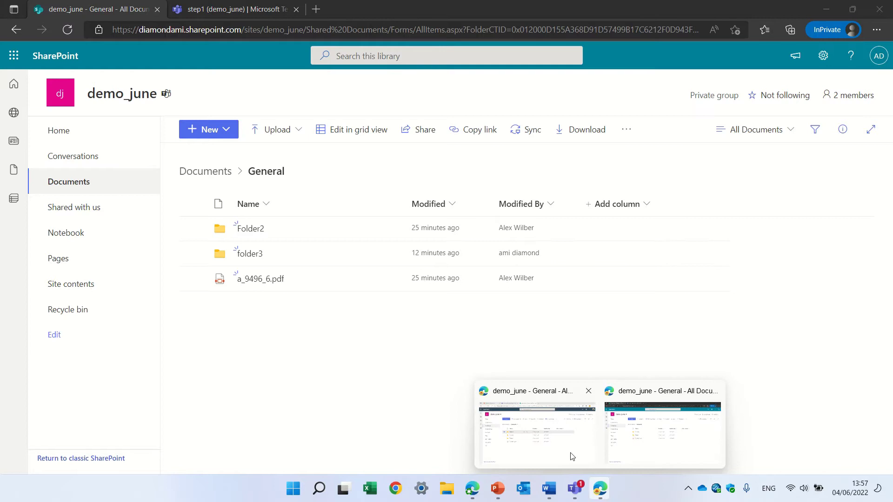
click(564, 442)
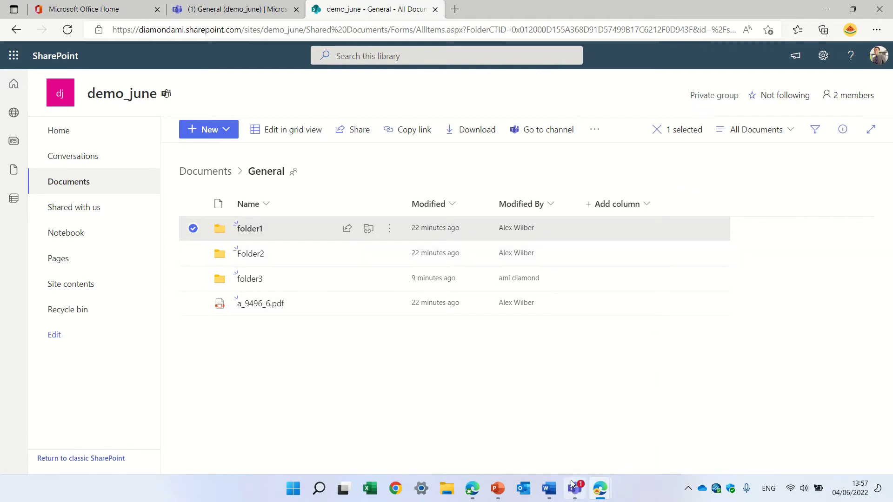
click(241, 10)
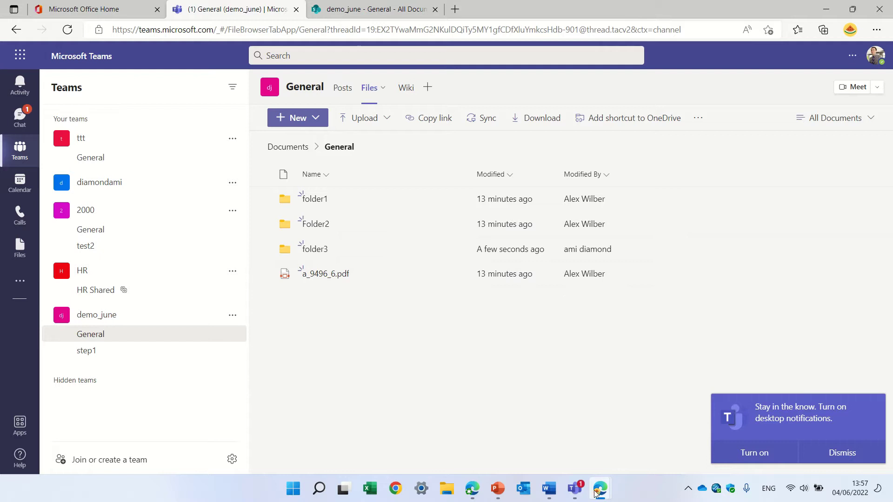
mouse_move(587, 497)
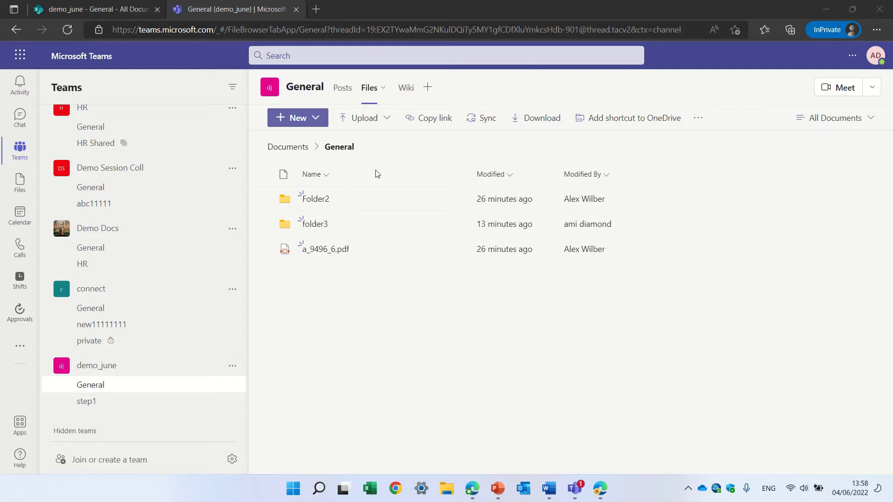
Go up to the Documents library in the owner's Teams and check which actions are available for the step1 folder
mouse_move(575, 492)
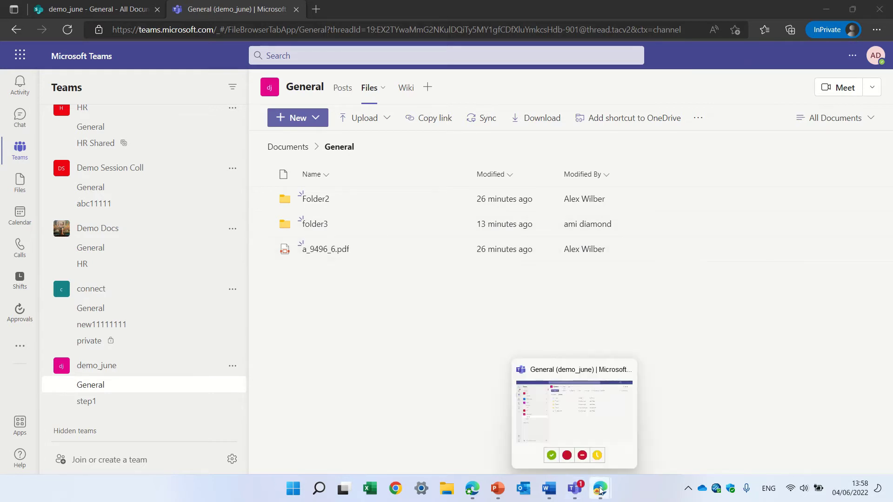
click(549, 419)
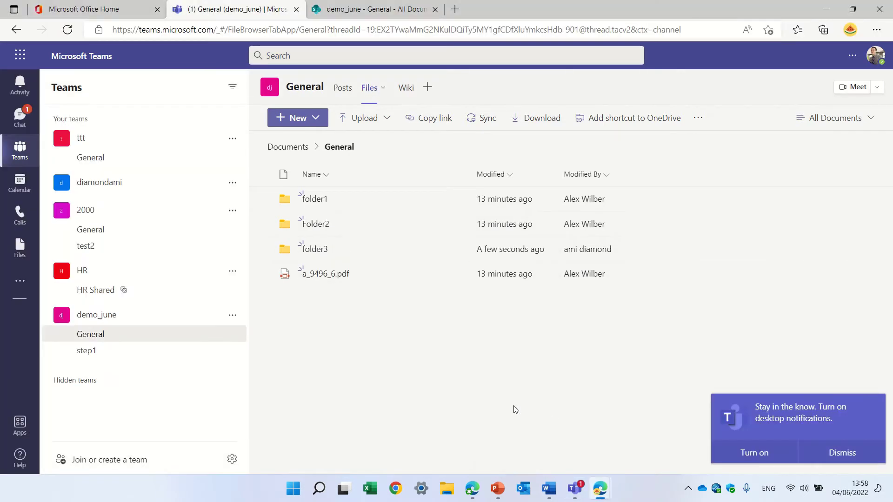
click(278, 148)
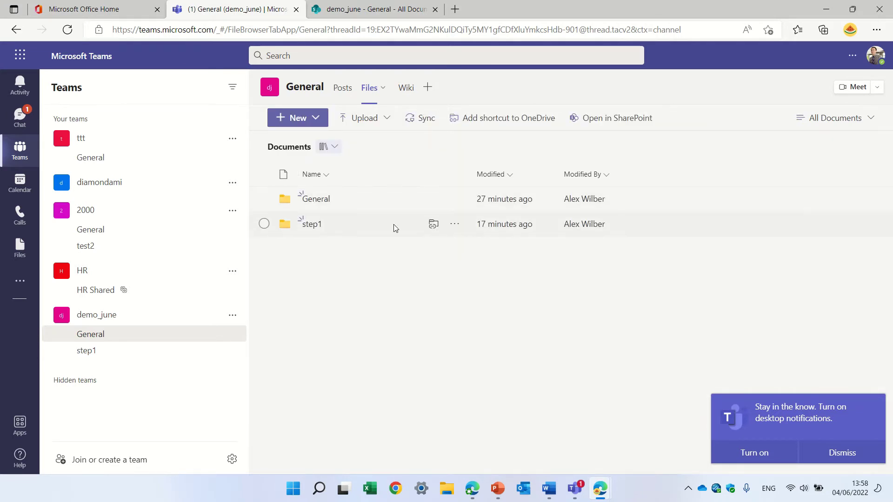
click(455, 225)
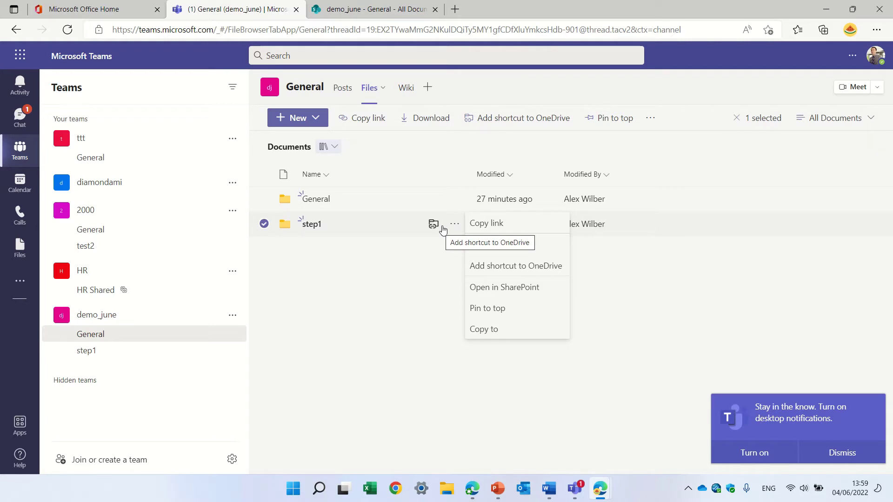
click(431, 326)
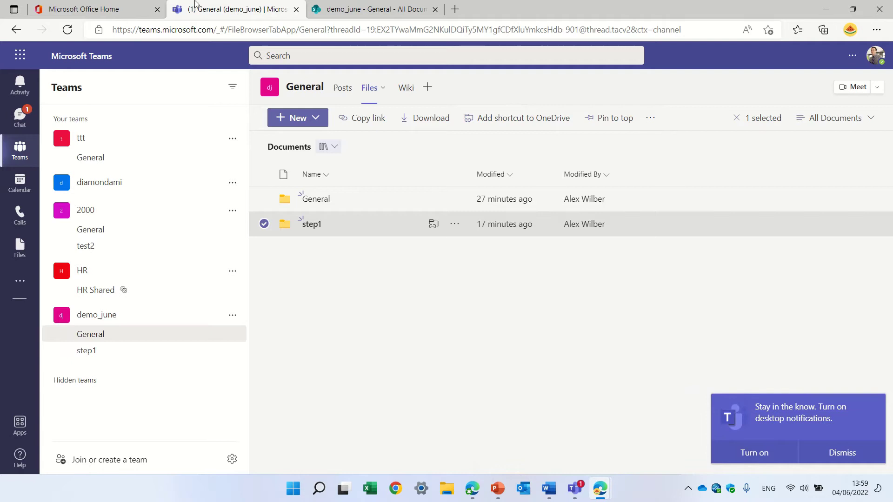
Return to the owner's SharePoint Documents library and stop sharing the step1 channel folder with demo_june Members
click(370, 9)
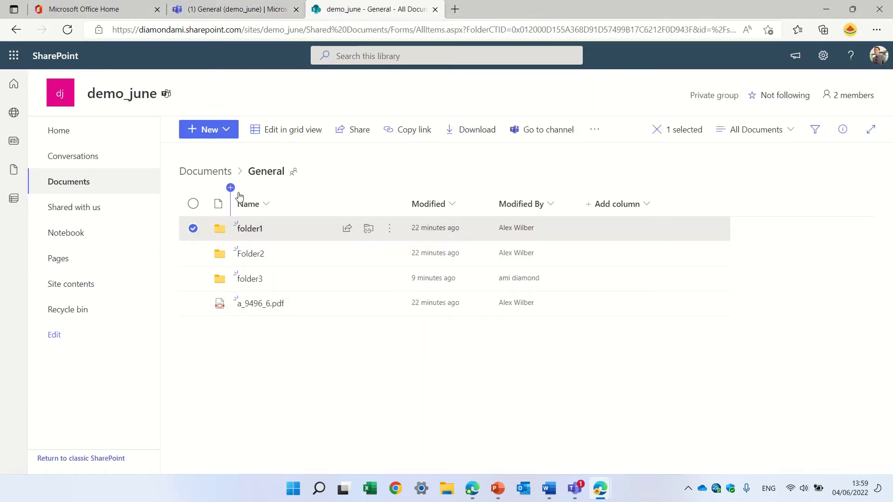
click(193, 172)
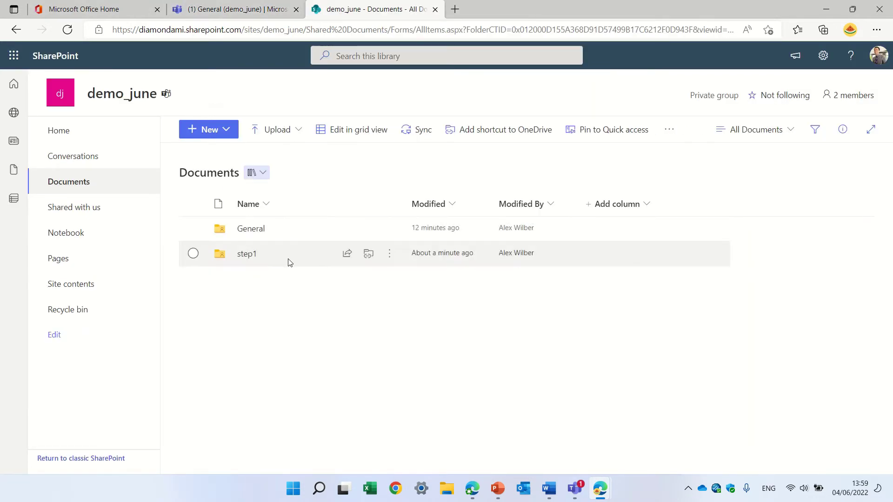
click(390, 257)
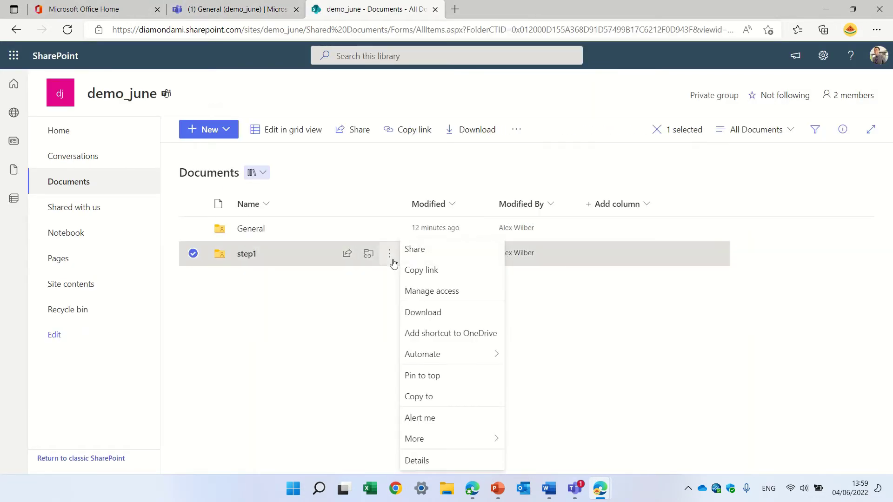
click(437, 292)
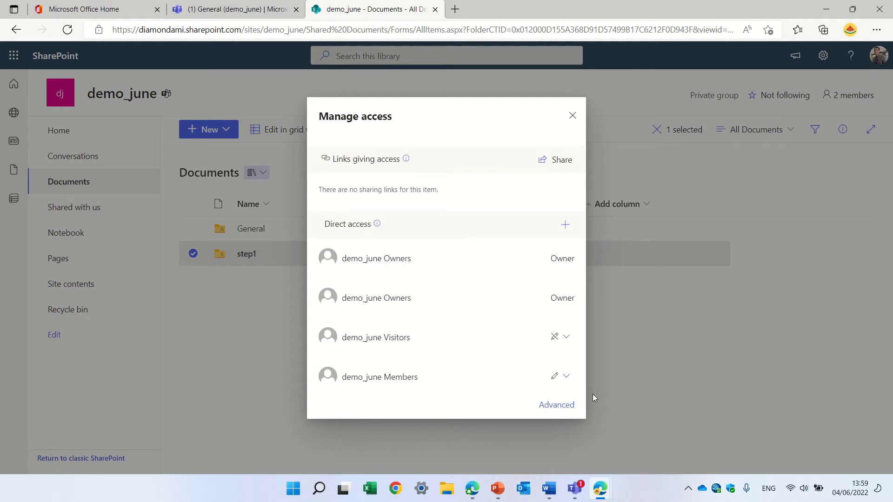
click(567, 378)
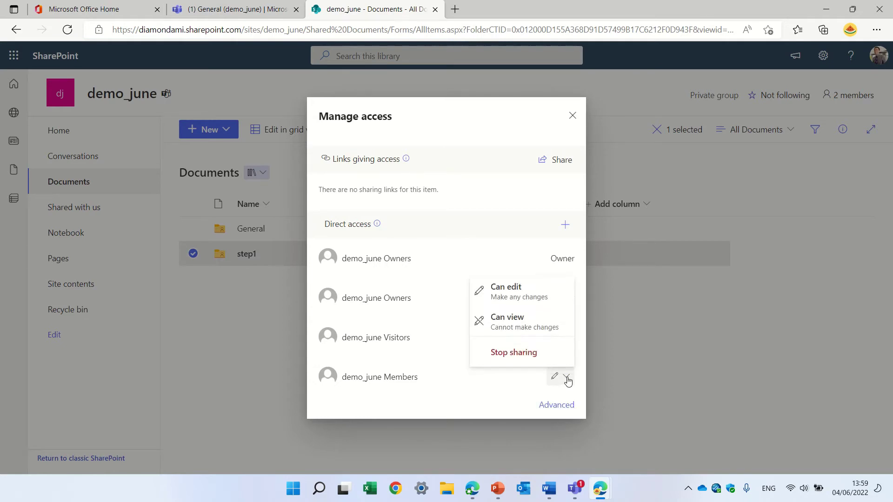
click(514, 353)
click(452, 277)
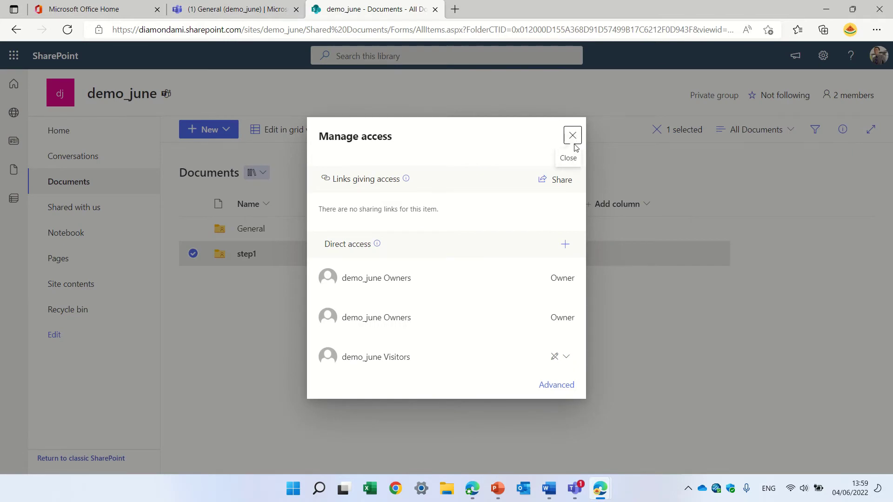
click(573, 136)
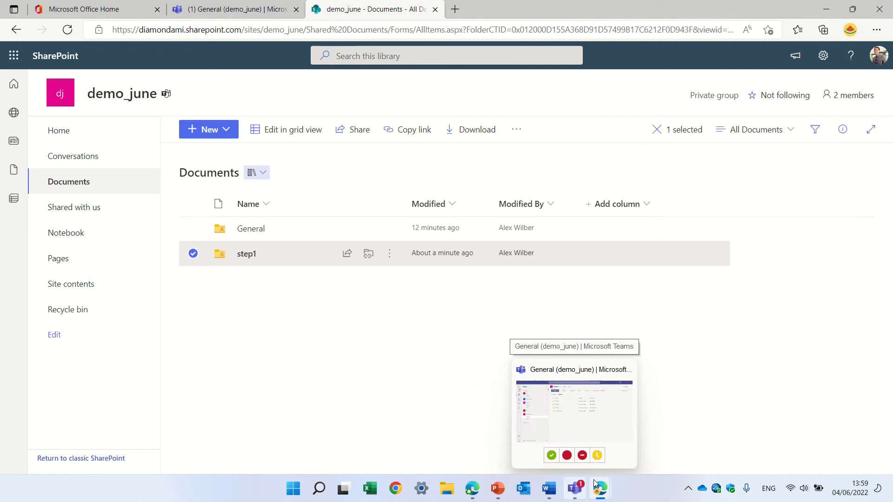
Reload the root of the SharePoint Documents library in the member's InPrivate window to check the step1 folder's visibility
mouse_move(604, 486)
click(648, 440)
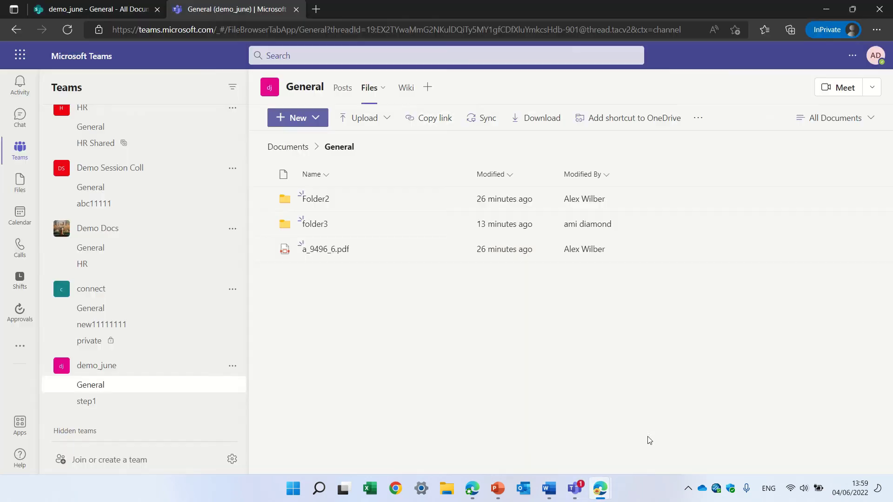
click(125, 11)
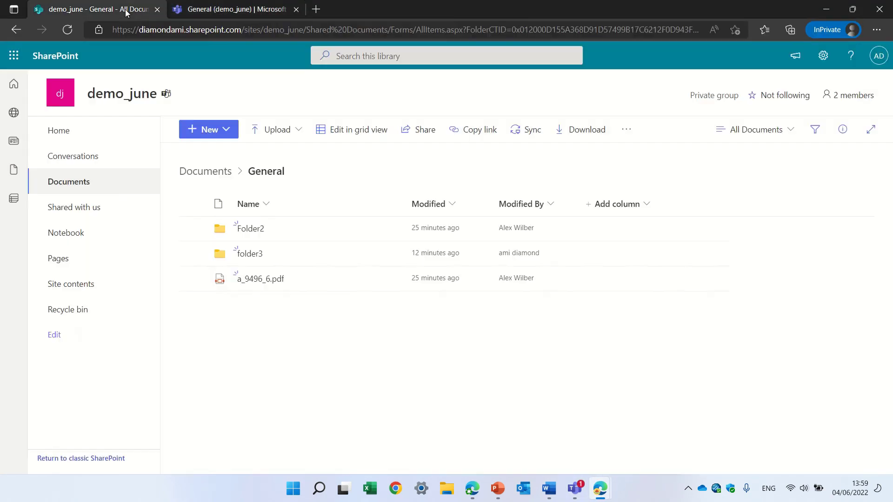
click(200, 169)
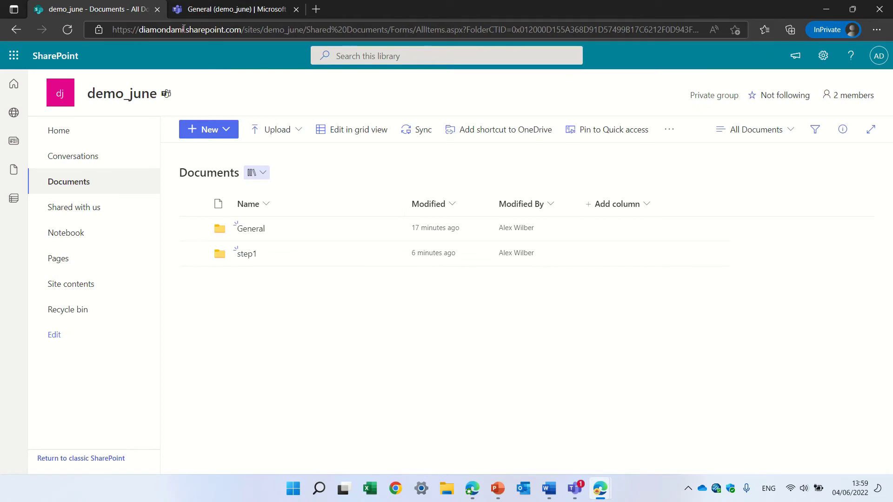
click(67, 30)
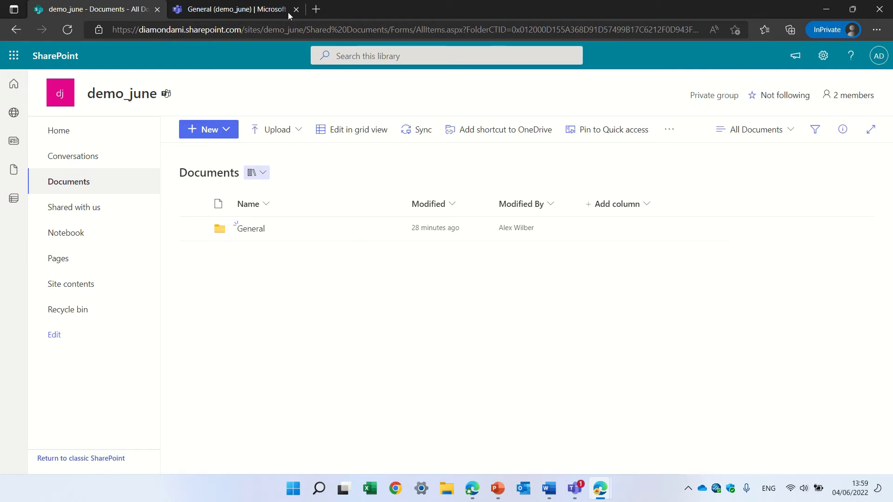
Open the step1 channel's files in the member's Teams and reload the page to check access
click(242, 10)
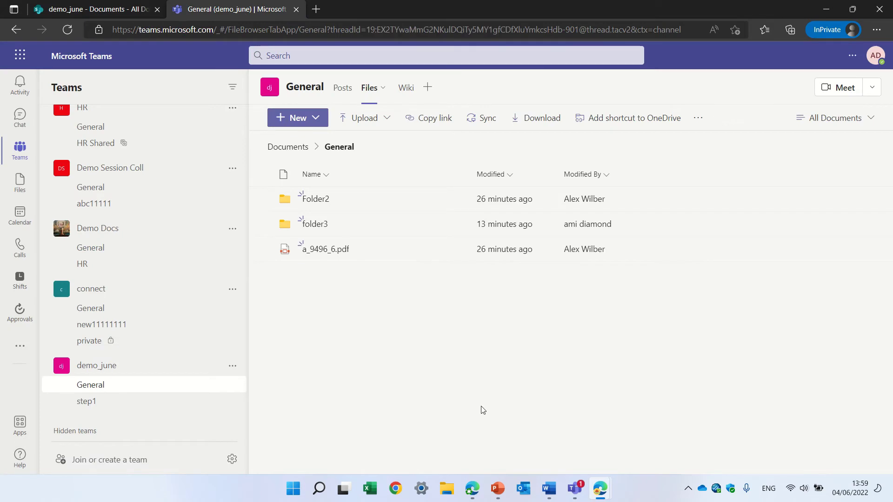
click(94, 403)
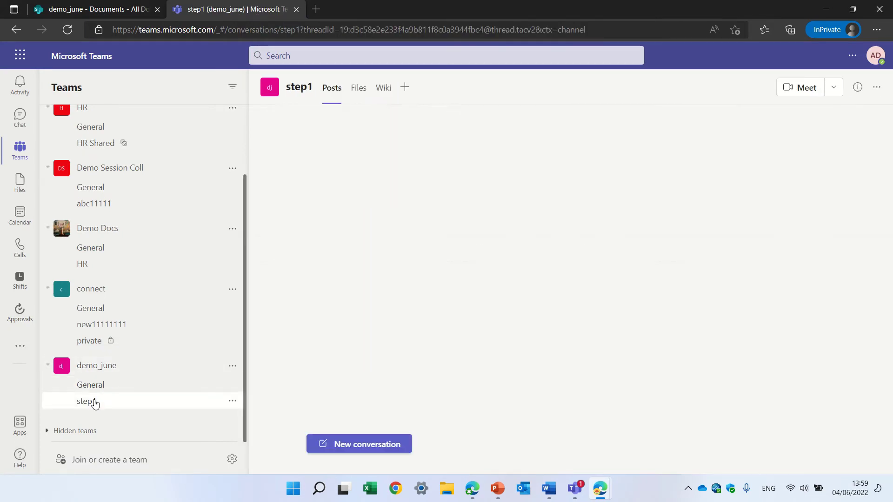
click(362, 92)
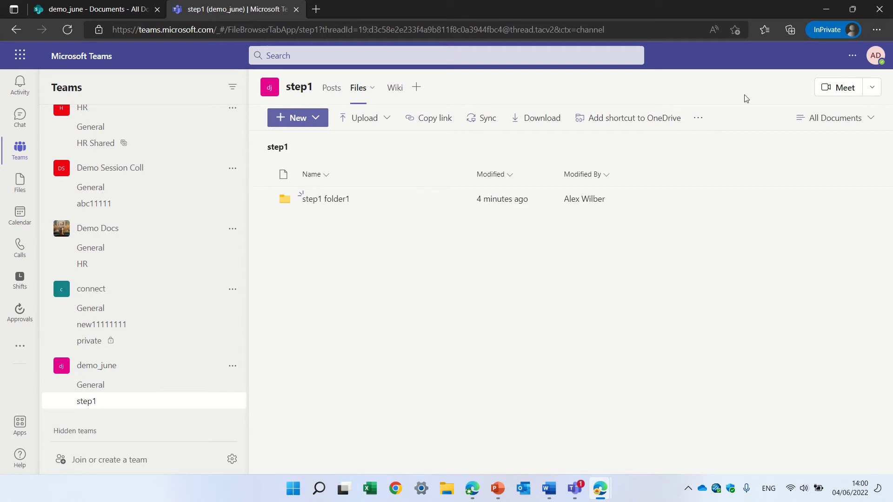
click(68, 30)
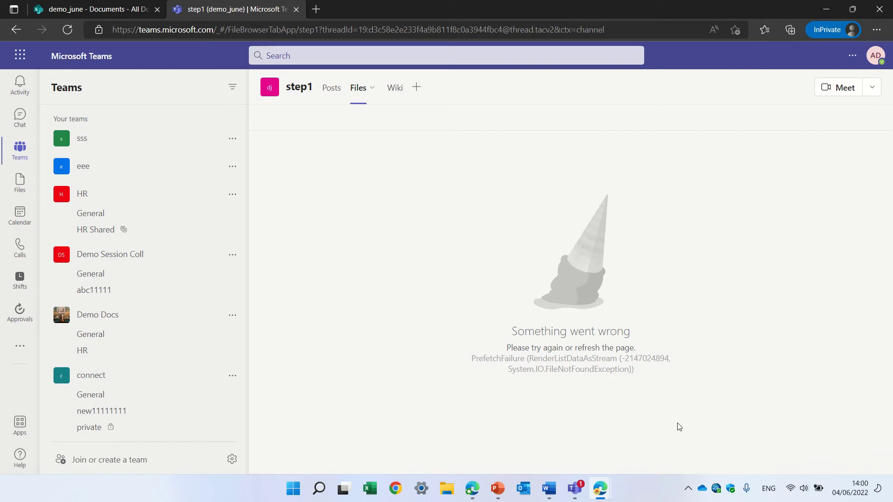
Switch to the owner's SharePoint Documents library and open the advanced permission settings of the step1 folder
mouse_move(599, 492)
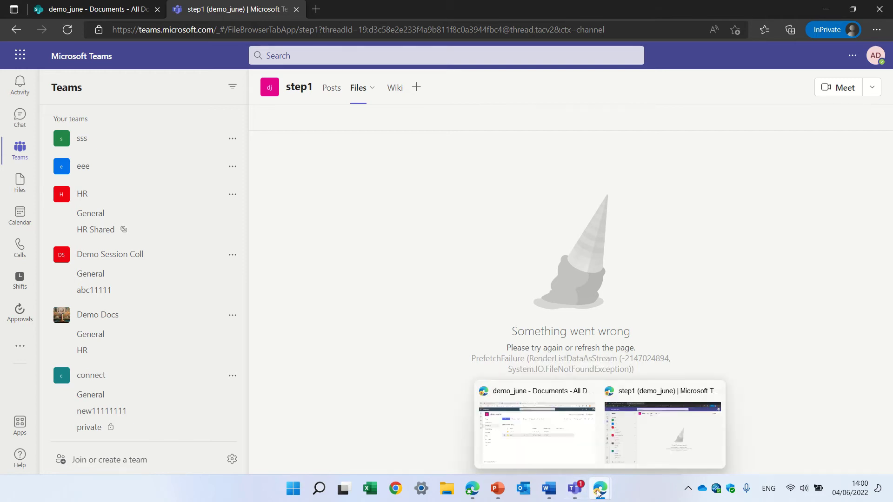
click(547, 444)
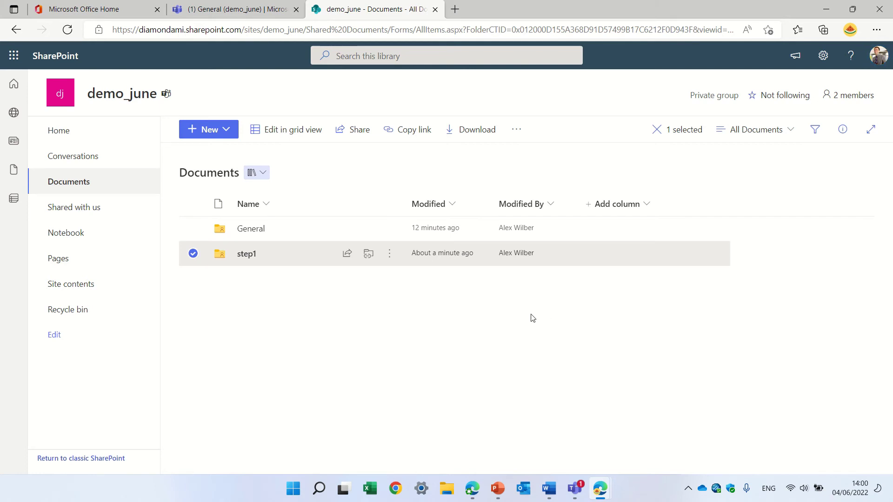
click(388, 258)
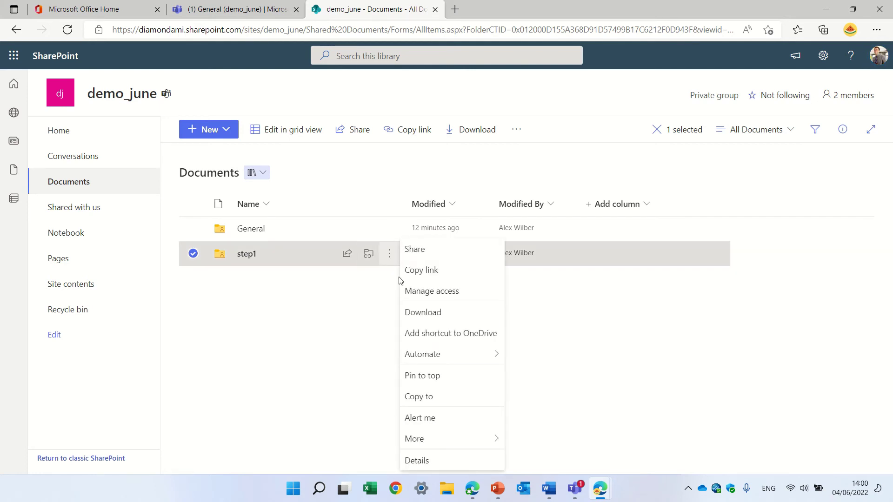
click(448, 290)
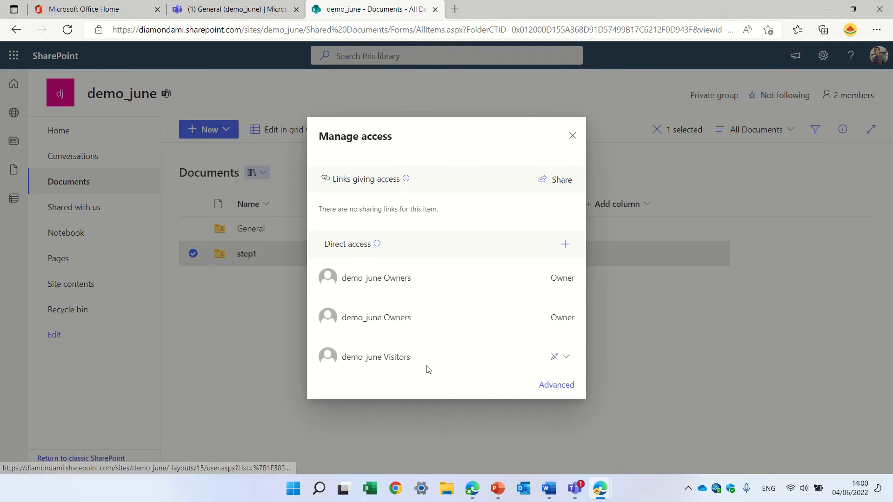
click(556, 383)
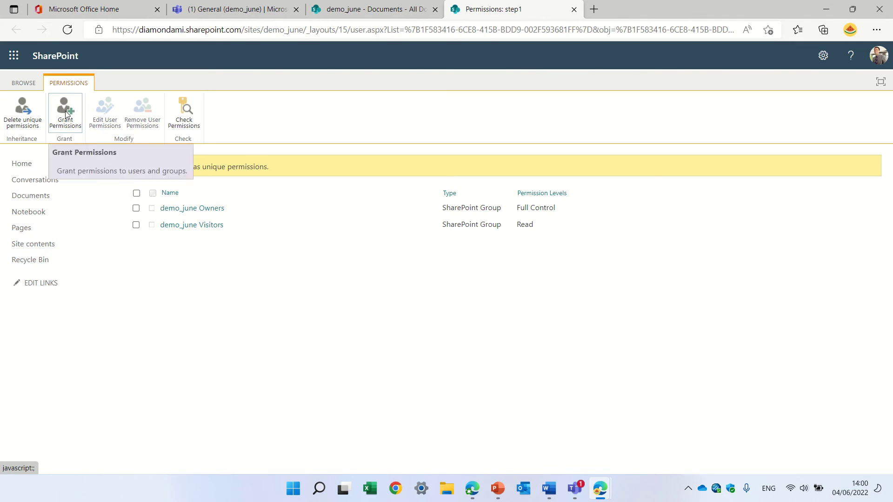
Delete the step1 folder's unique permissions so it inherits from its parent, and close the permissions page and access dialog
click(15, 111)
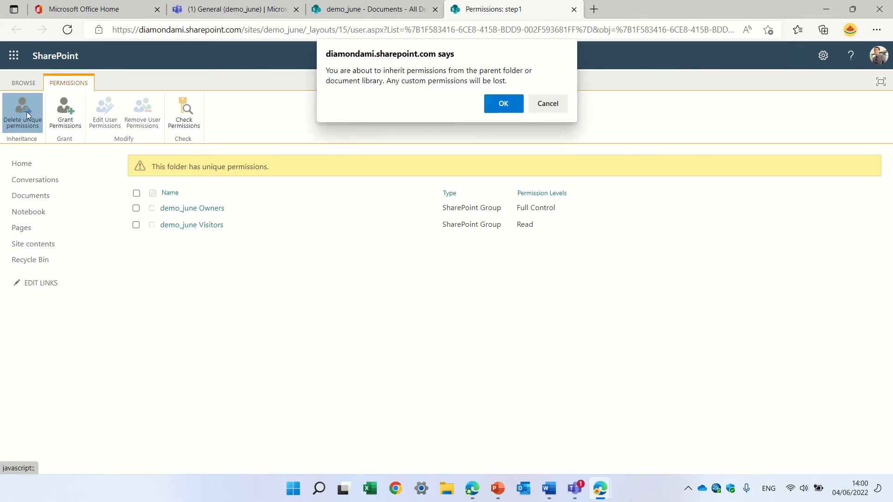
click(497, 109)
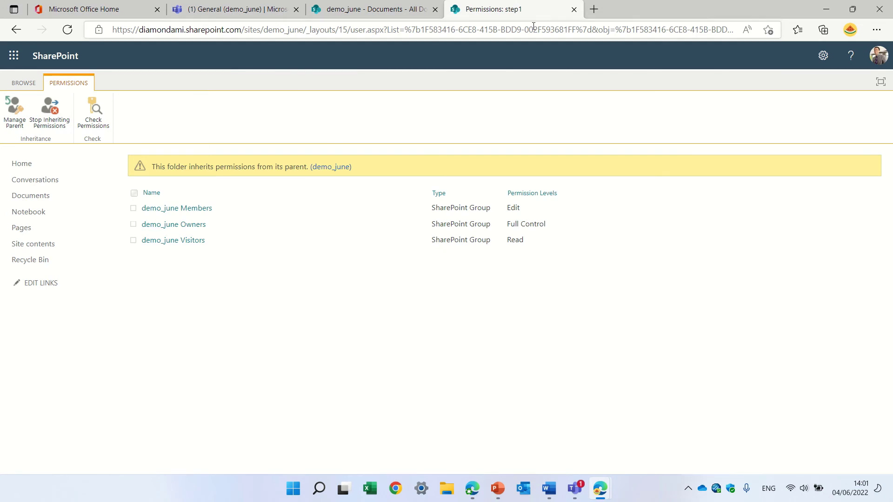
click(574, 9)
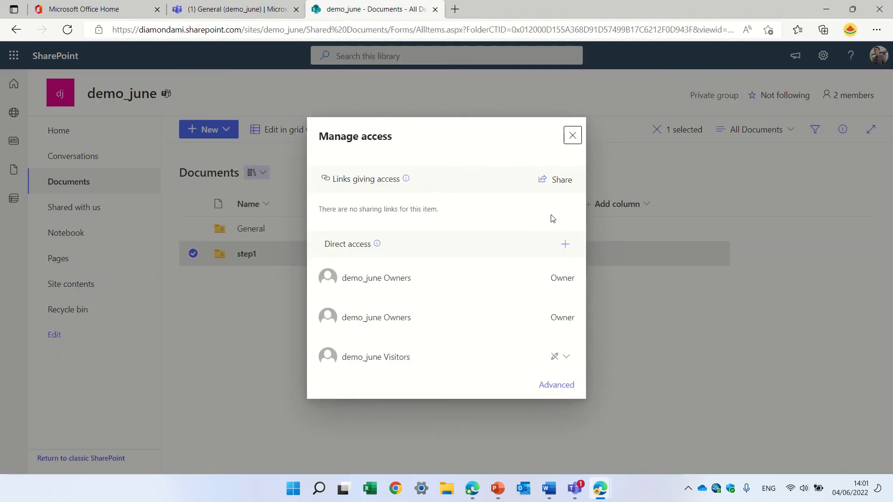
click(571, 144)
Return to the member's InPrivate Teams window and reload the step1 channel's files to recheck access with inherited permissions
click(577, 496)
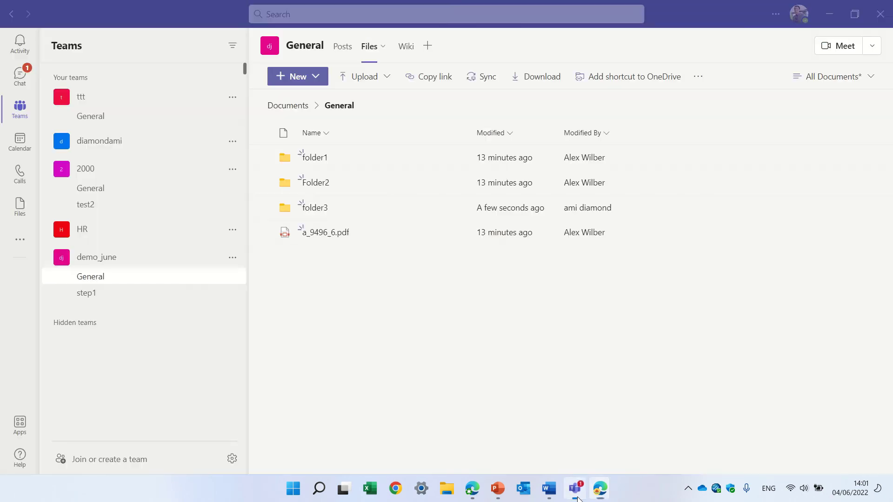
click(600, 488)
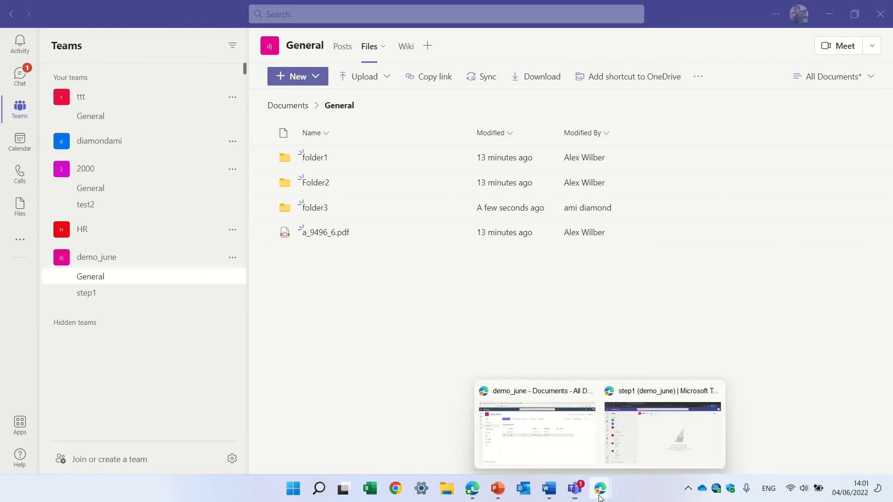
click(665, 430)
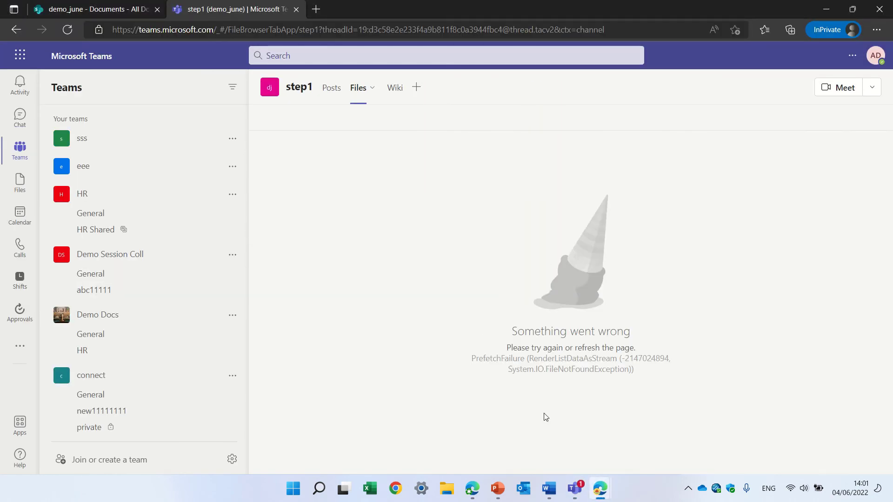
click(72, 30)
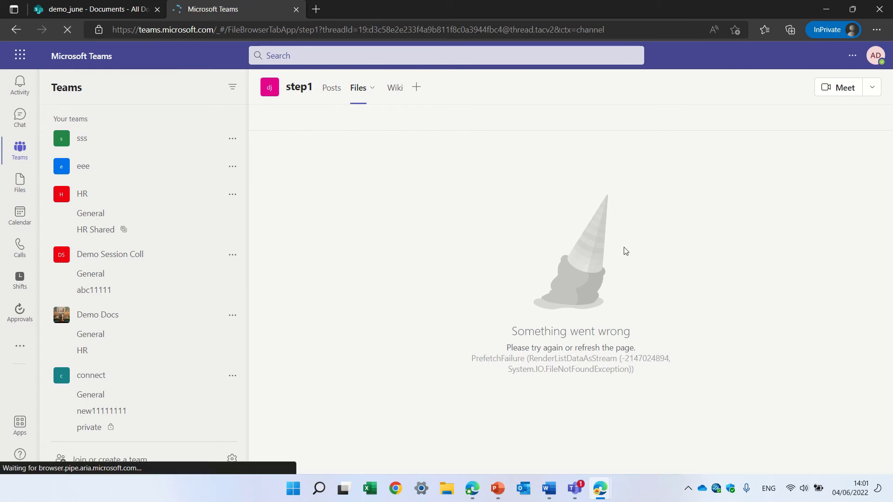